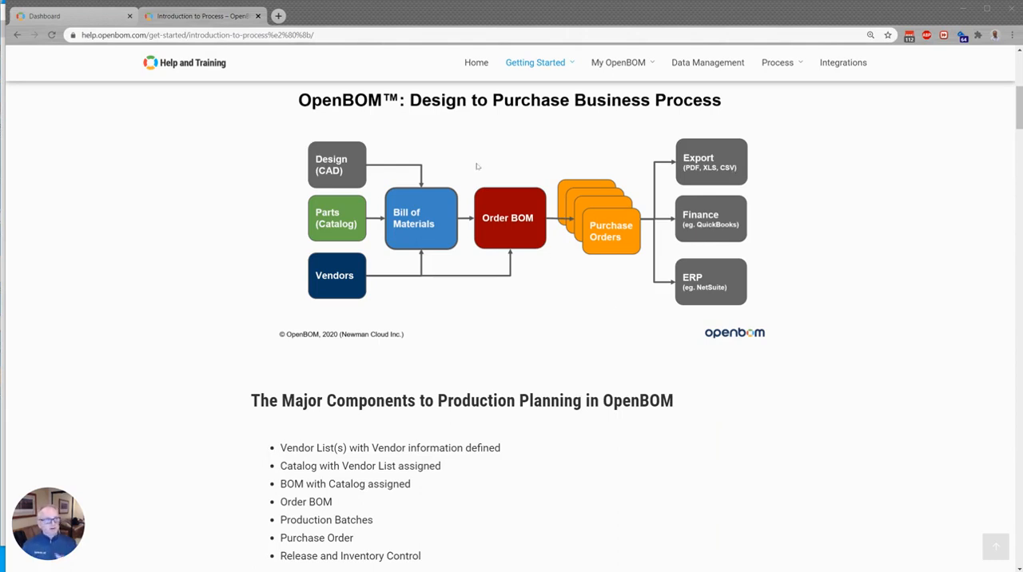
Switch to the dashboard and view the catalog properties of the first D200-A part in the search results
left_click(53, 16)
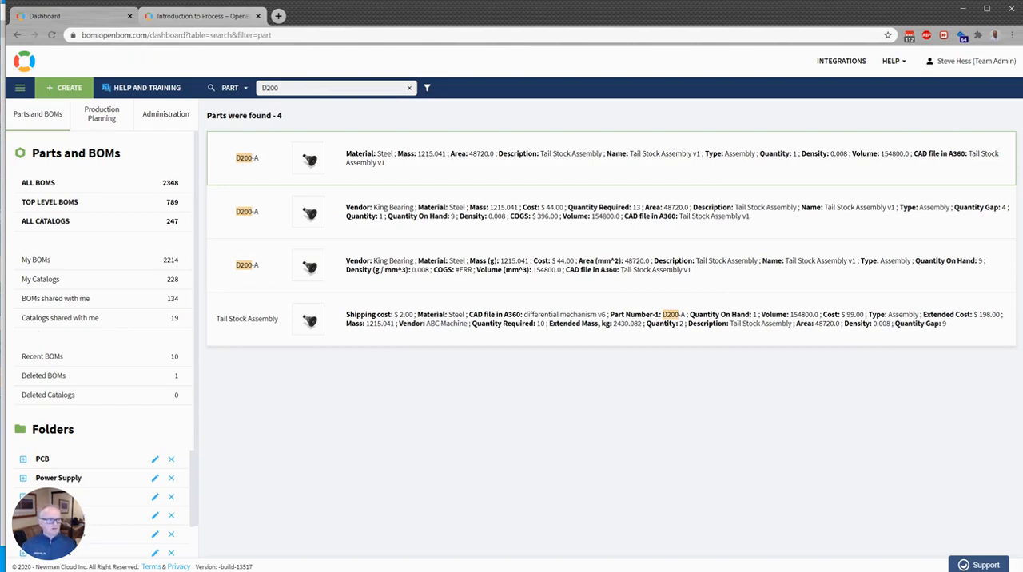
left_click(3, 389)
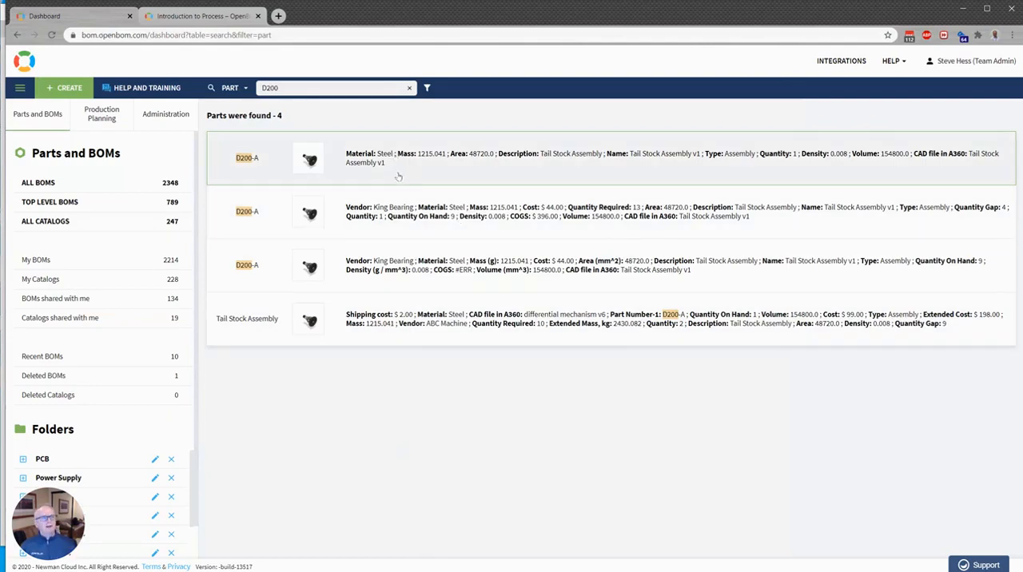
left_click(279, 153)
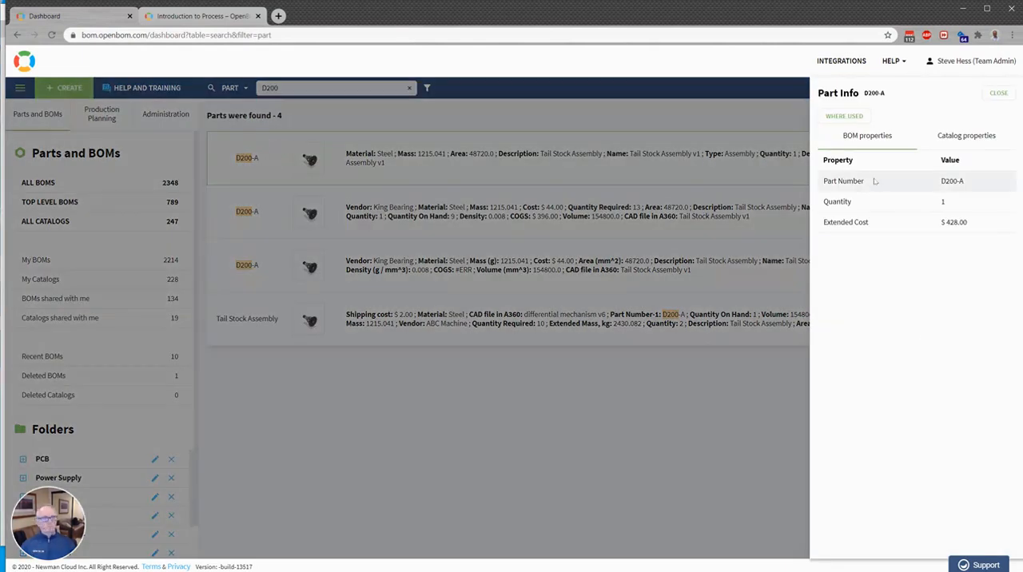
left_click(973, 132)
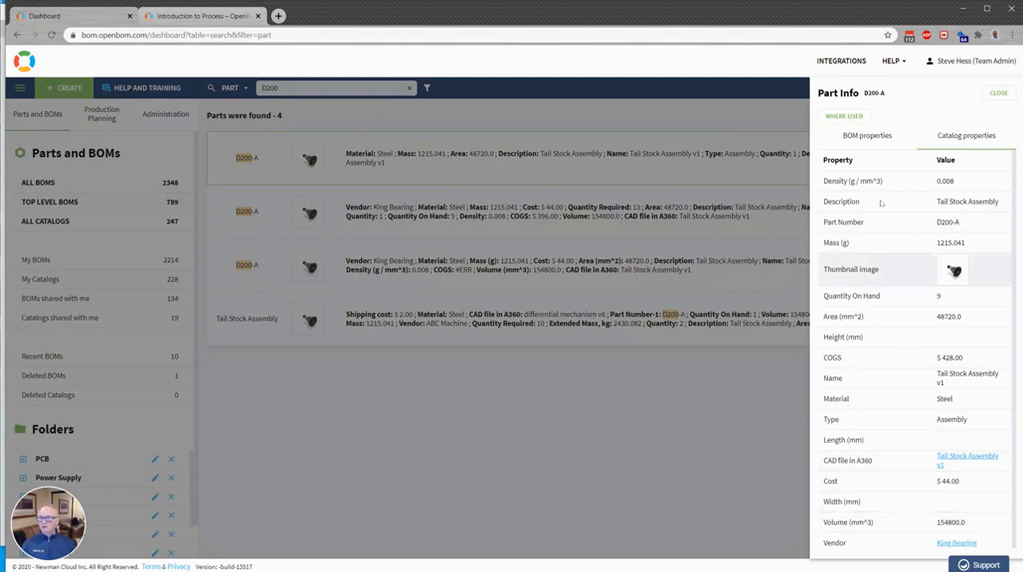
Open the differential mechanism BOM from the D200-A part's where-used list and display it as Multi-Level
left_click(840, 117)
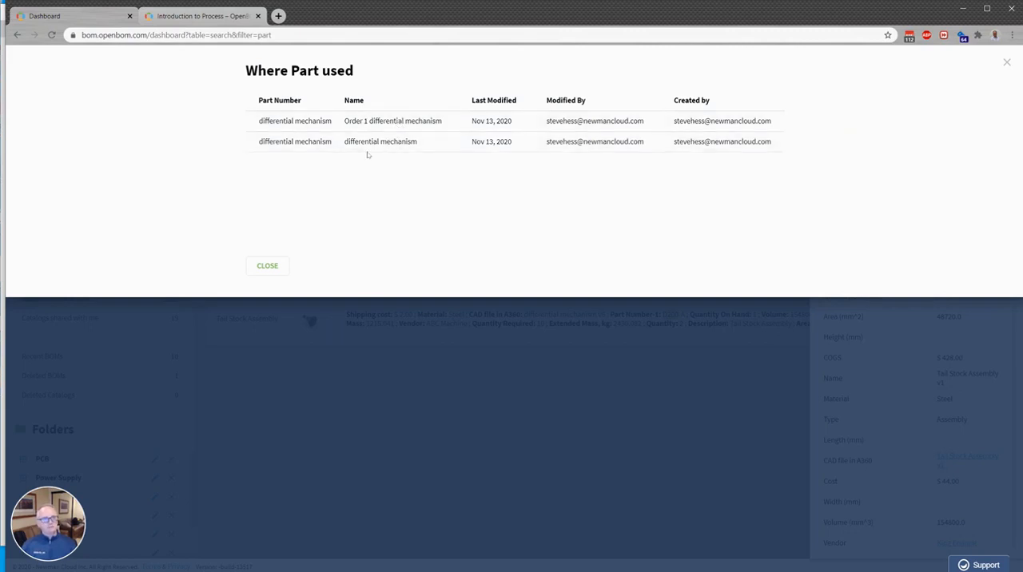
left_click(294, 143)
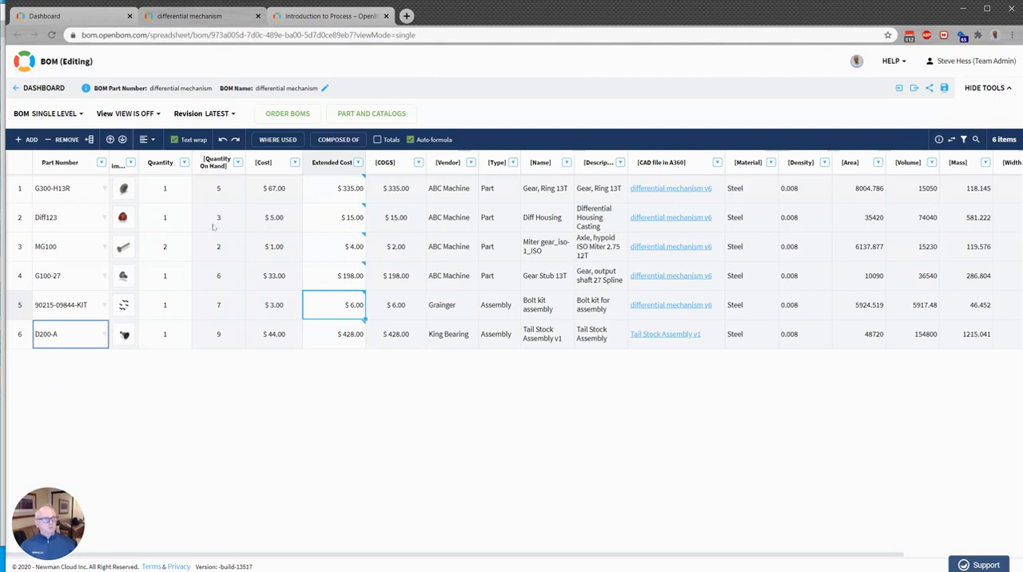
left_click(53, 115)
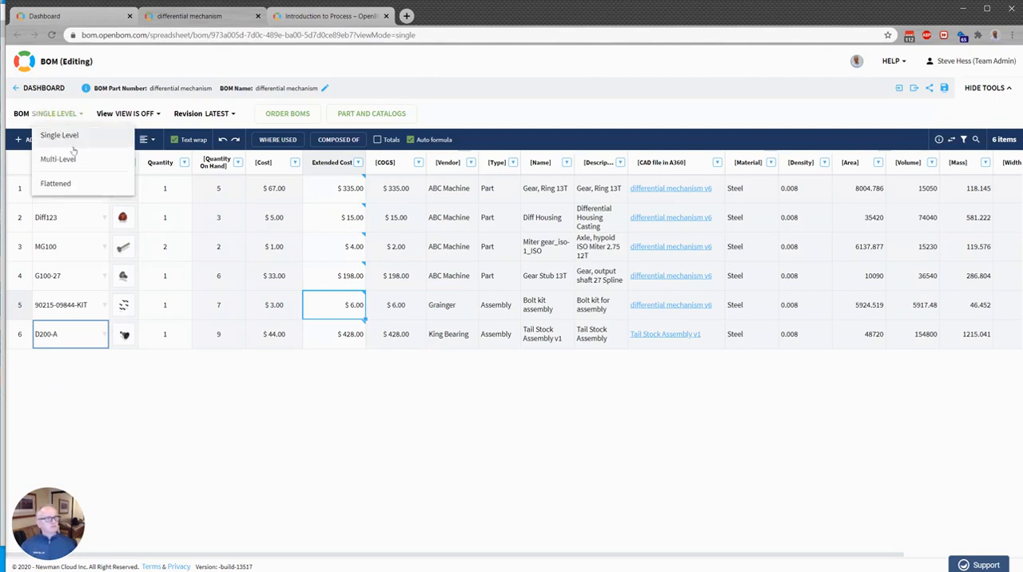
left_click(72, 159)
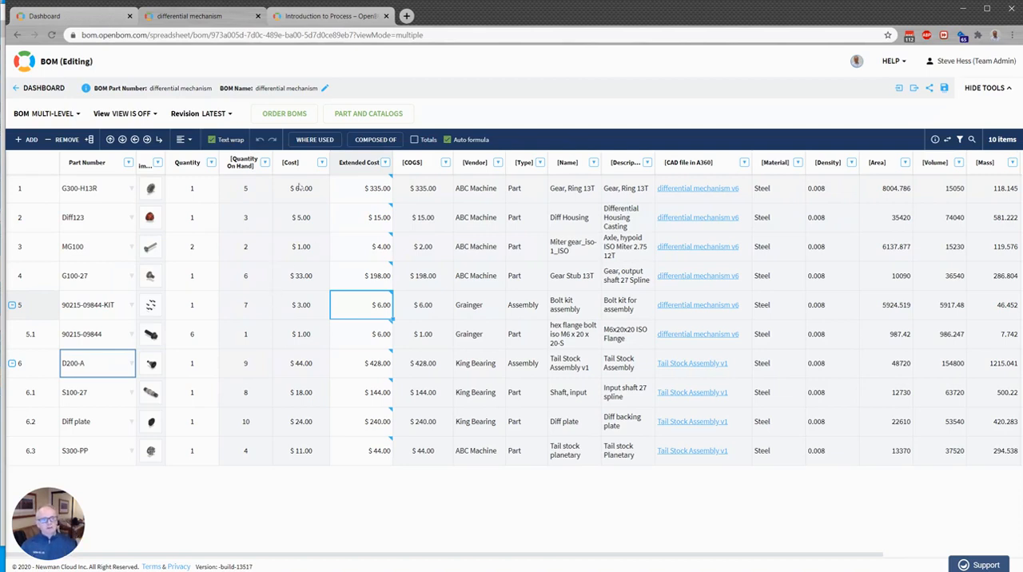
Inspect the Extended Cost column's options and check the BOM's column totals, leaving totals switched off
mouse_move(349, 207)
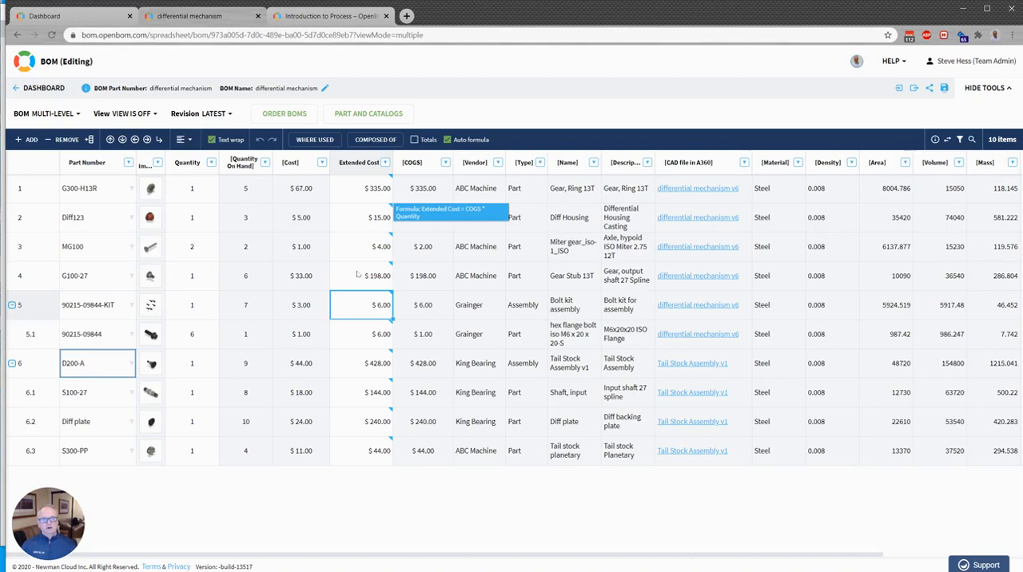
left_click(386, 163)
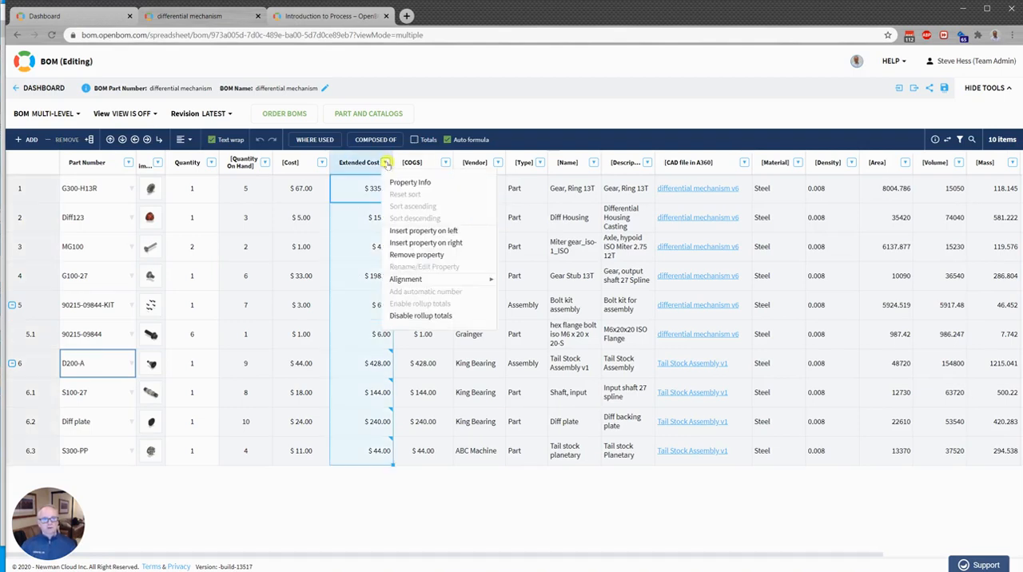
left_click(414, 140)
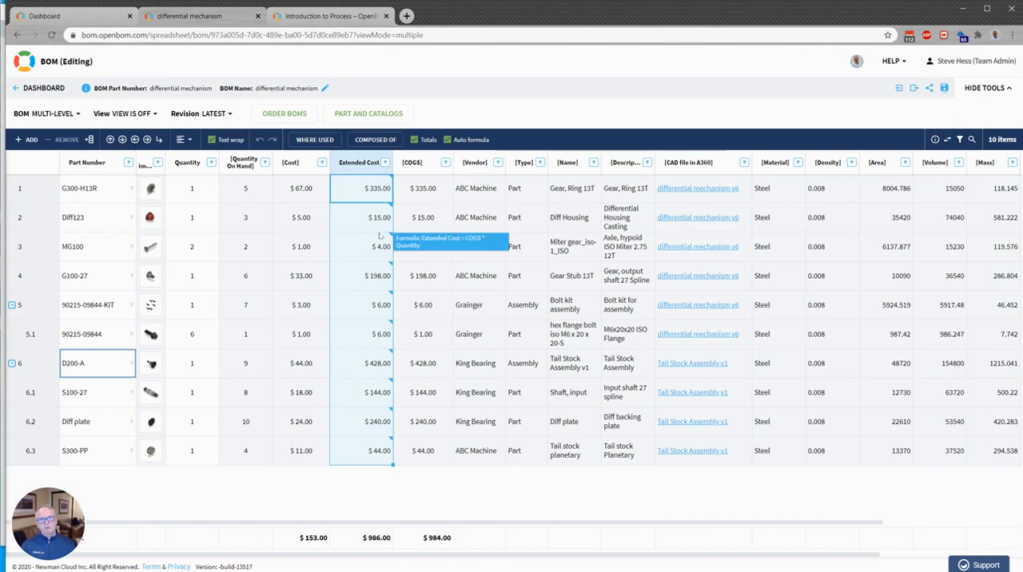
left_click(413, 140)
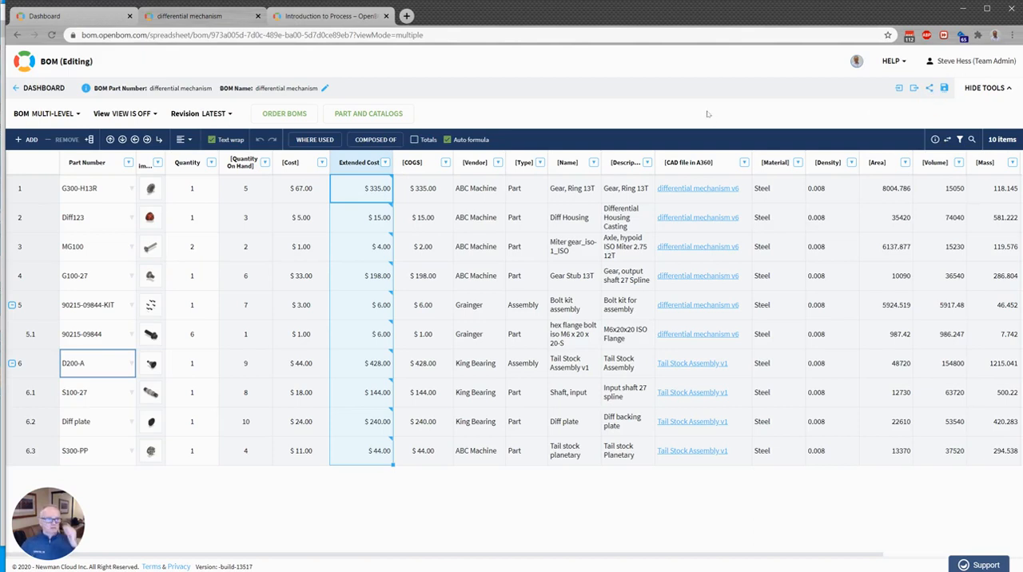
Preview the BOM in the Cost-View and Manufacturing-2 views, and finish with the view turned off
left_click(156, 116)
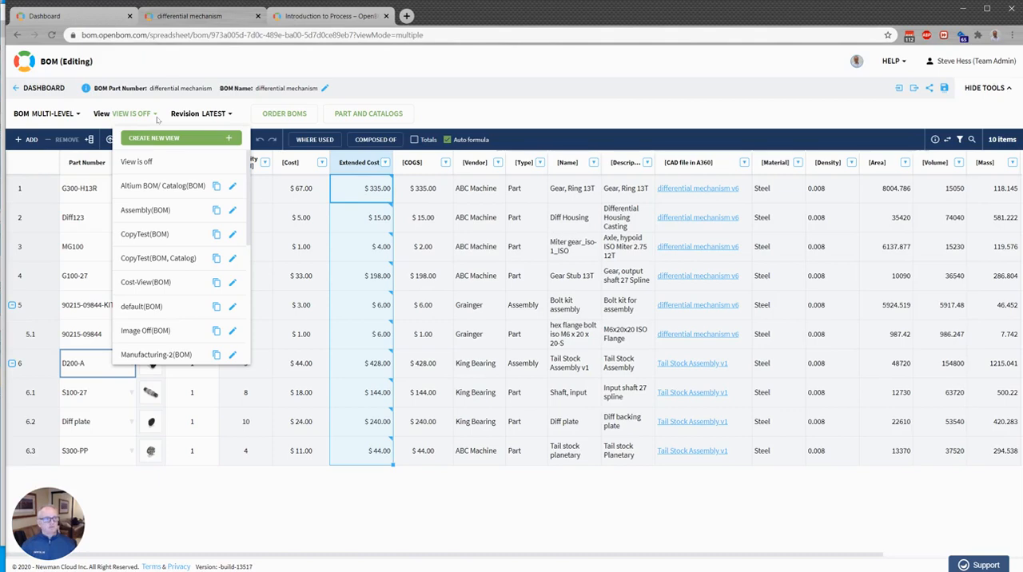
left_click(139, 284)
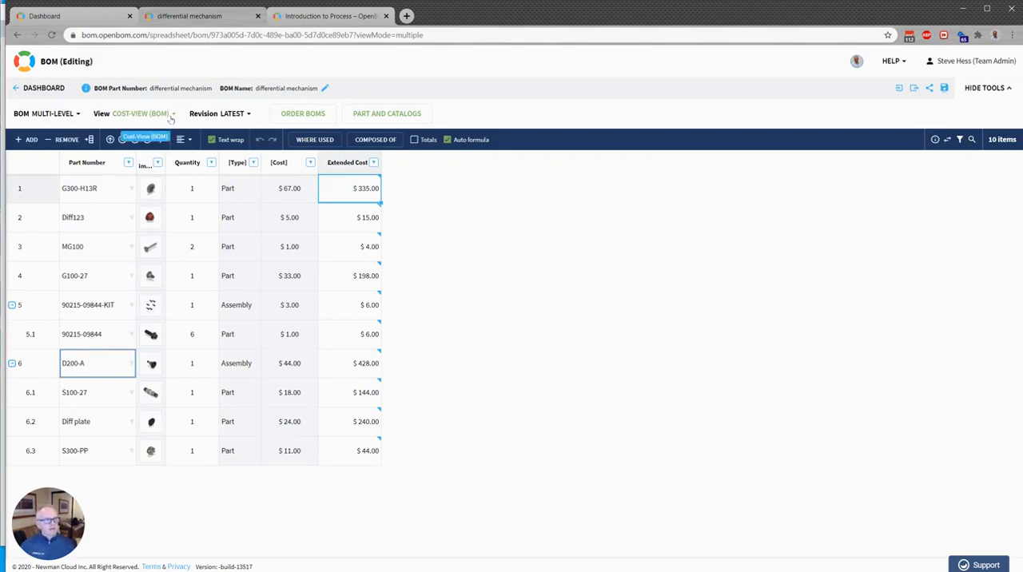
left_click(170, 115)
left_click(146, 354)
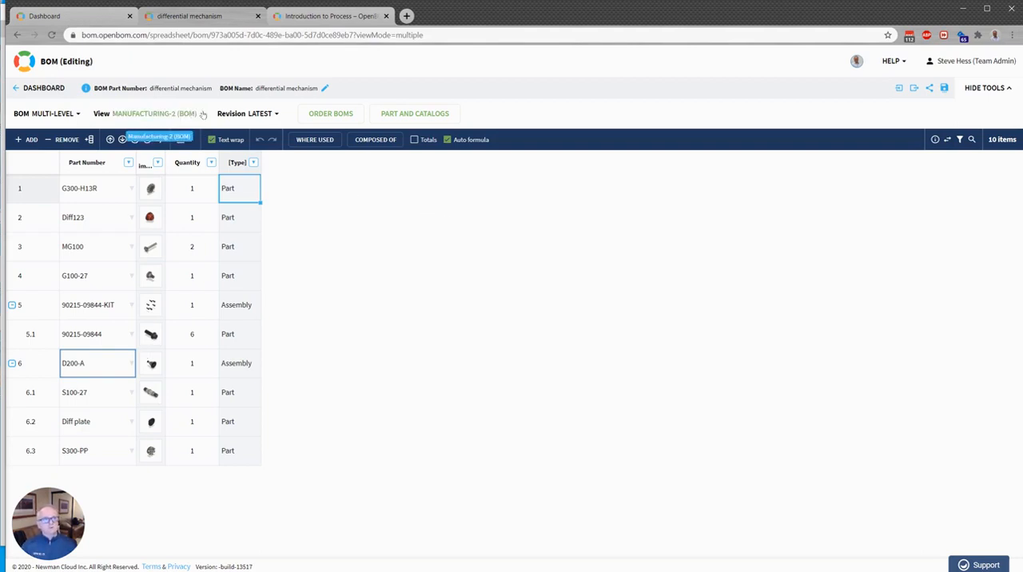
left_click(198, 114)
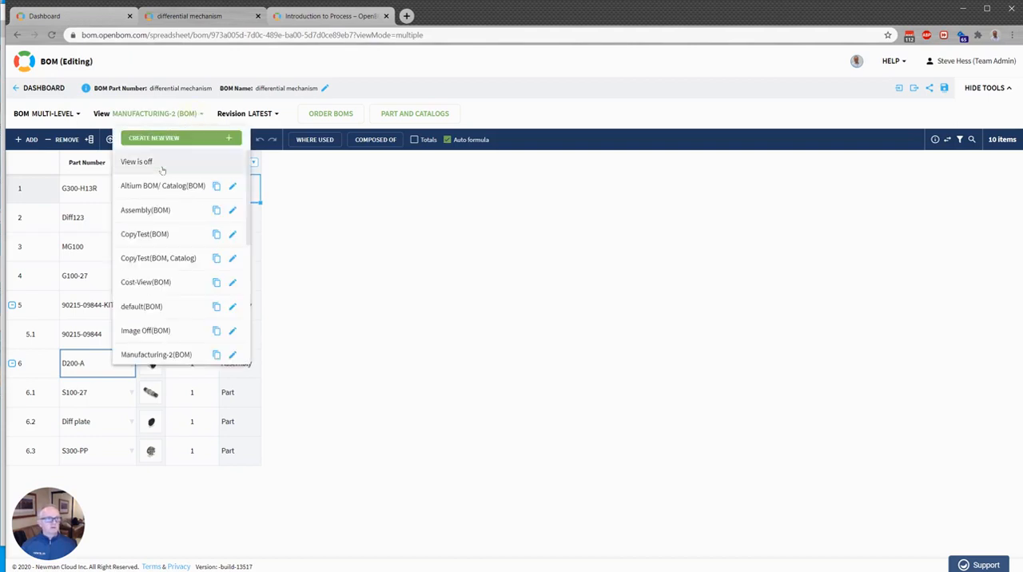
left_click(133, 163)
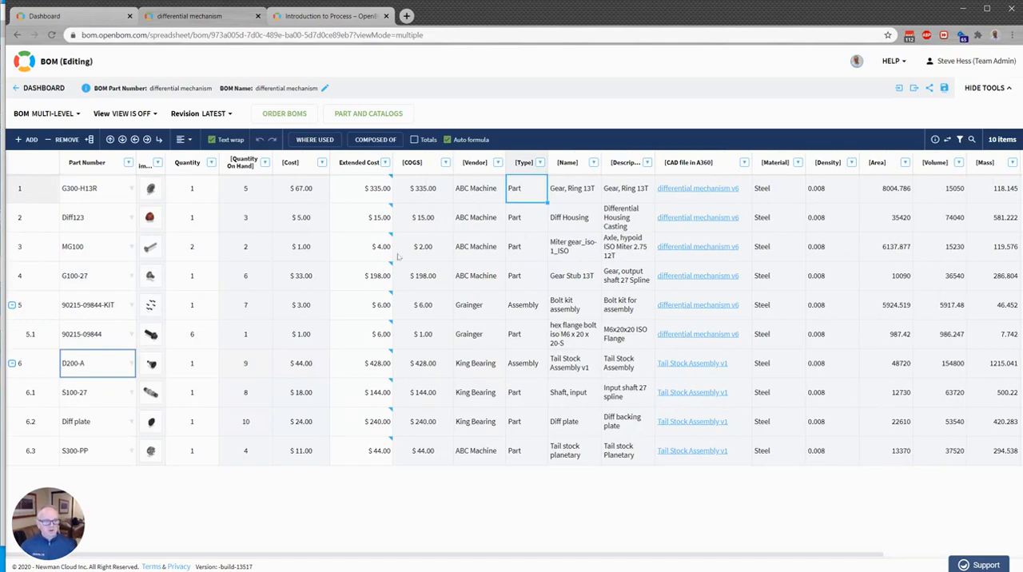
Open the Order 1 differential mechanism order BOM from the BOM's production orders
mouse_move(391, 261)
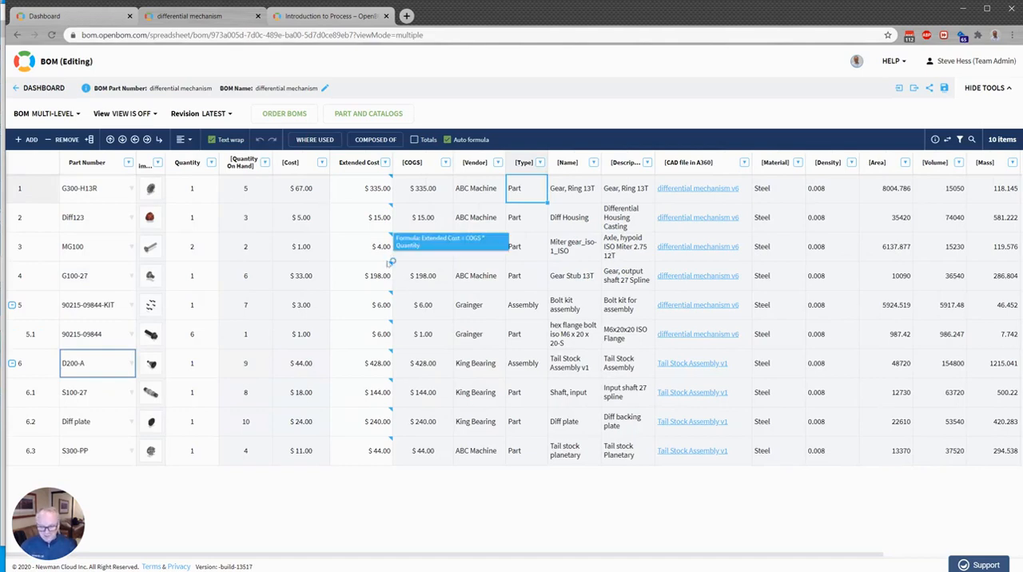
left_click(285, 114)
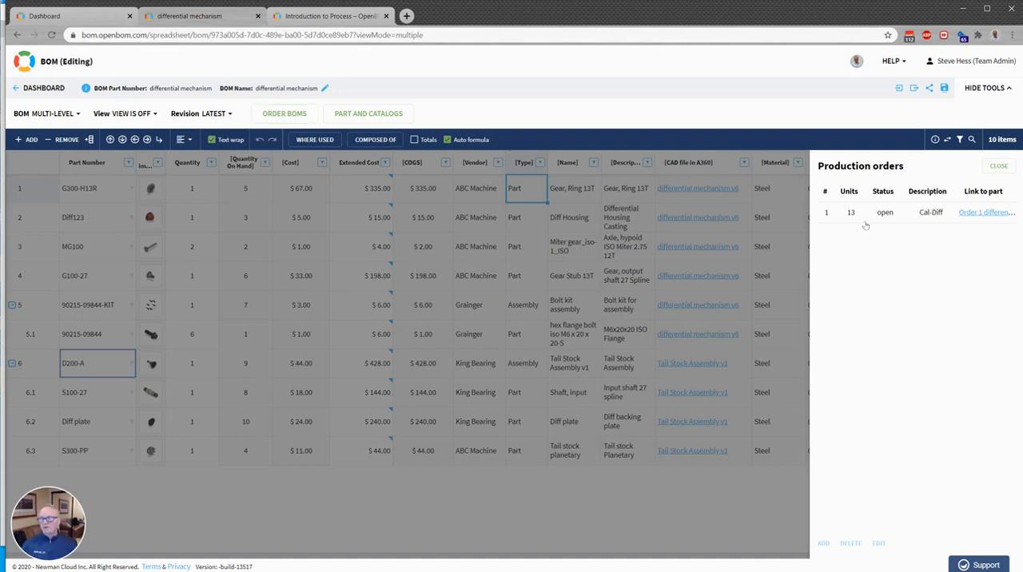
left_click(987, 211)
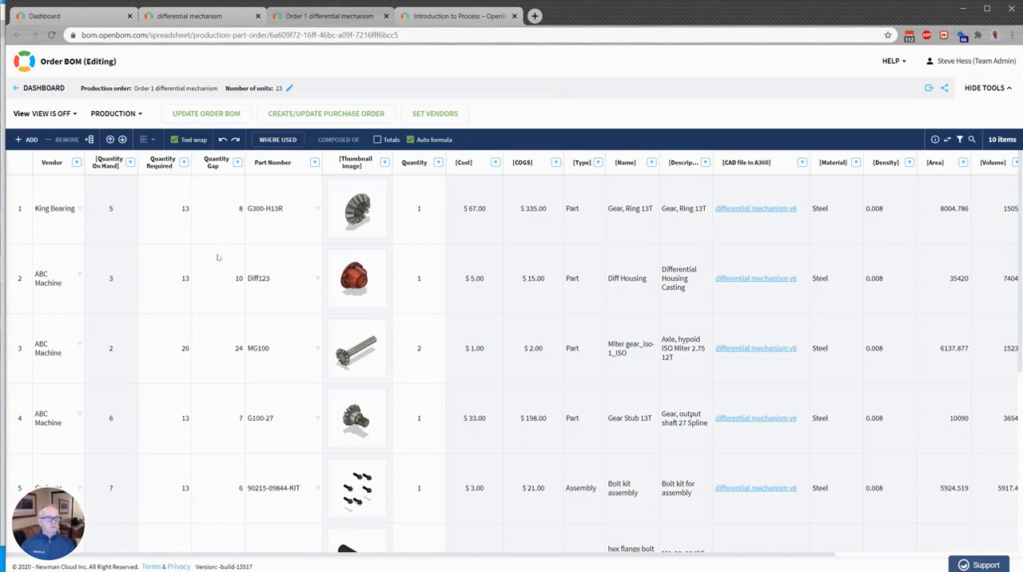
Examine the required, gap and on-hand quantities and the vendors of the parts in the order BOM
left_click(172, 195)
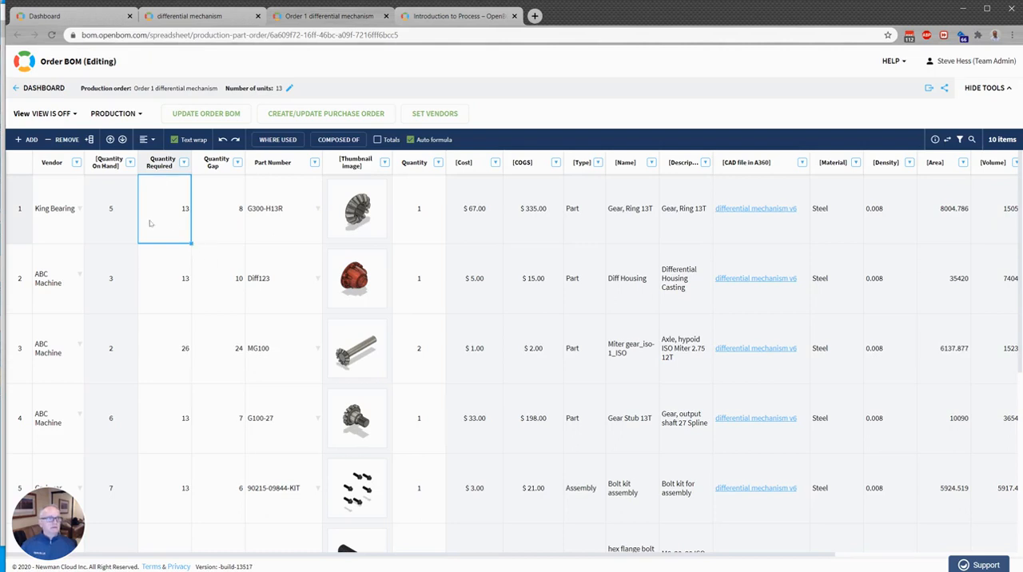
left_click(240, 209)
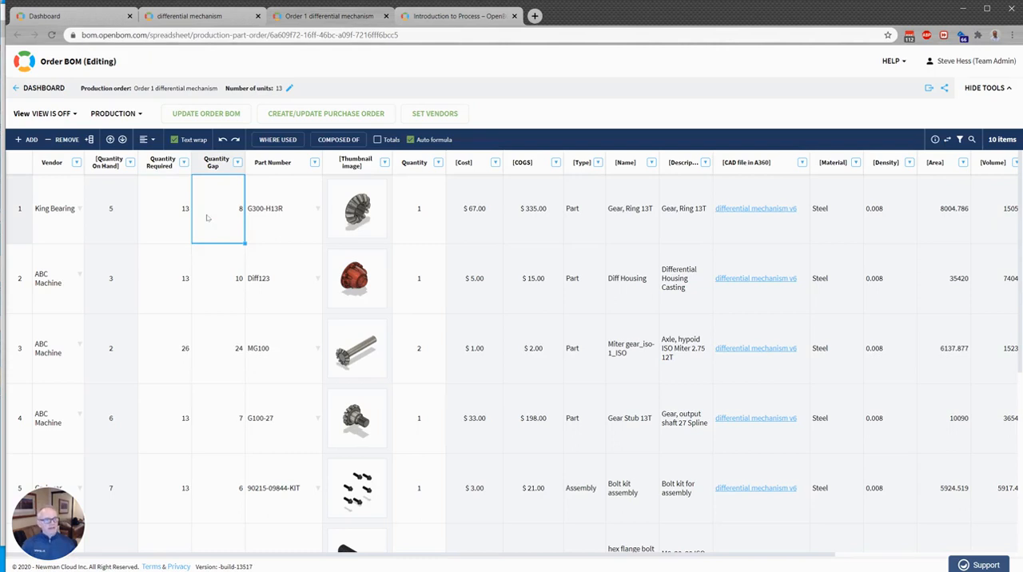
left_click(92, 194)
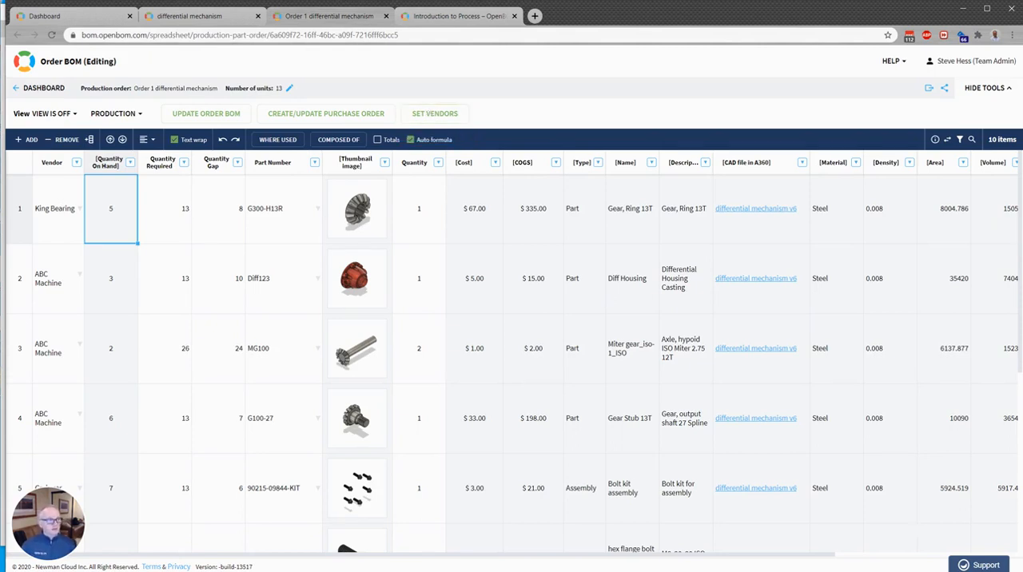
scroll(84, 391, "down", 3)
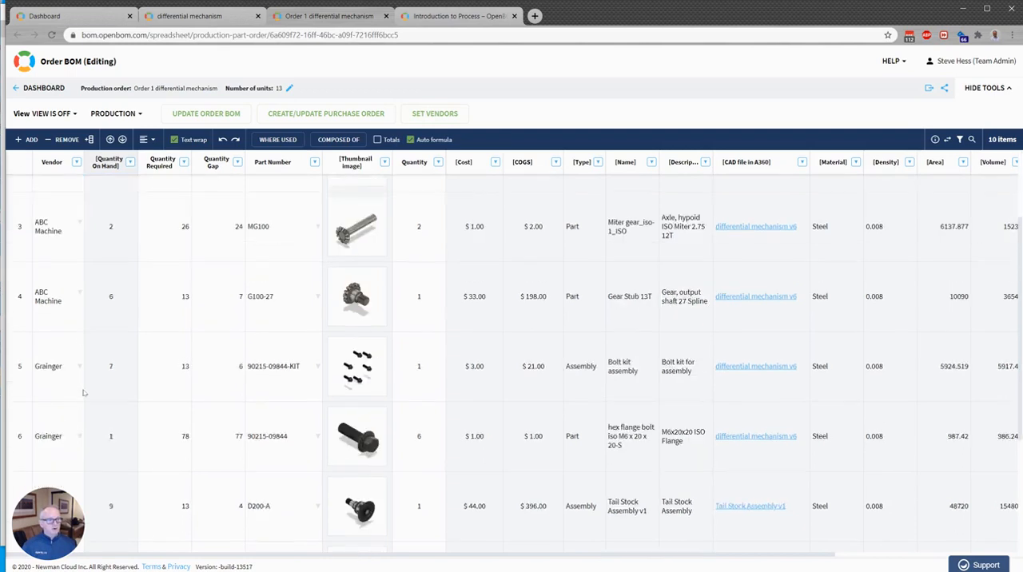
scroll(56, 345, "up", 3)
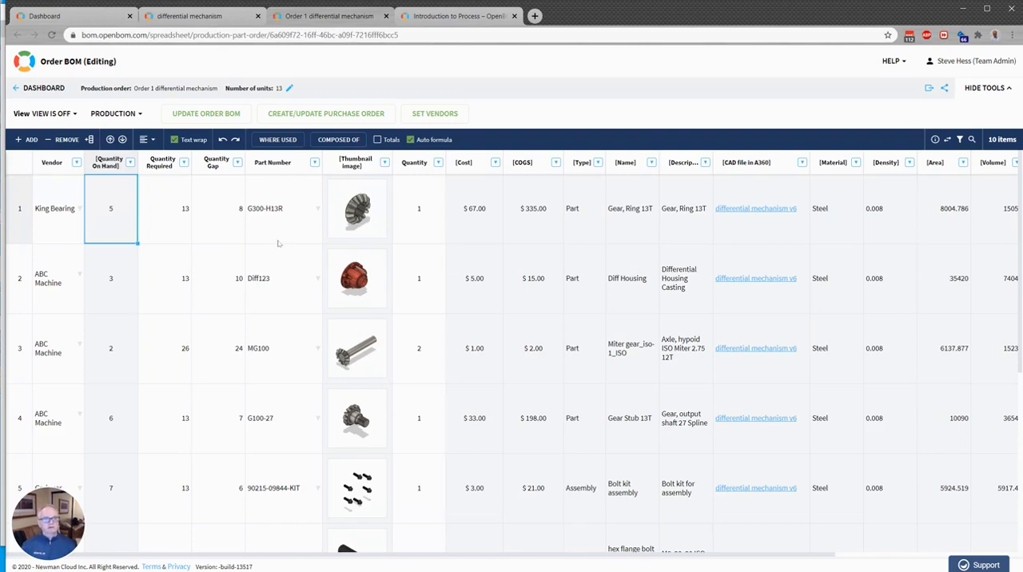
Create or update the purchase orders from the order BOM and open the purchase order list
left_click(311, 114)
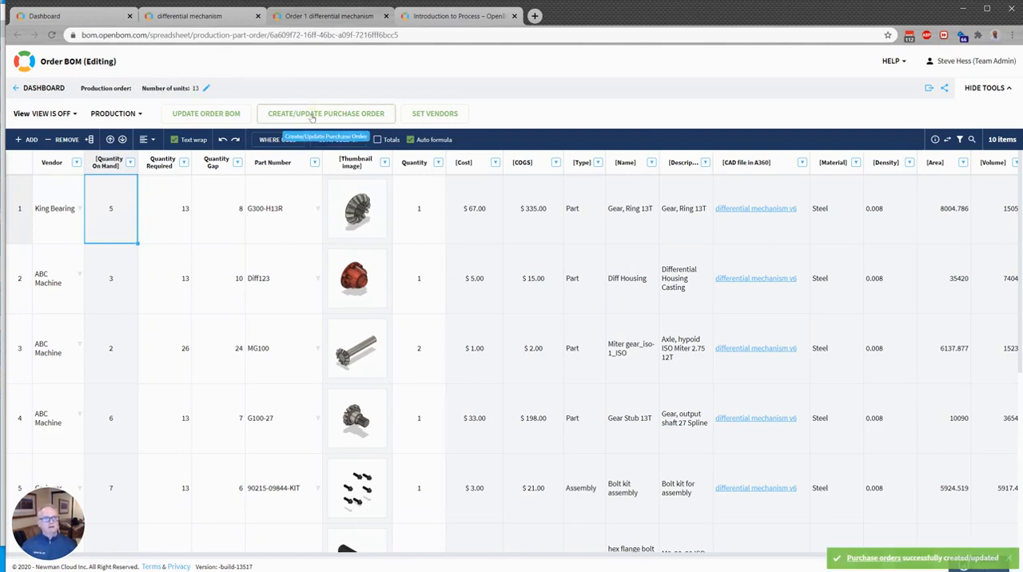
left_click(869, 559)
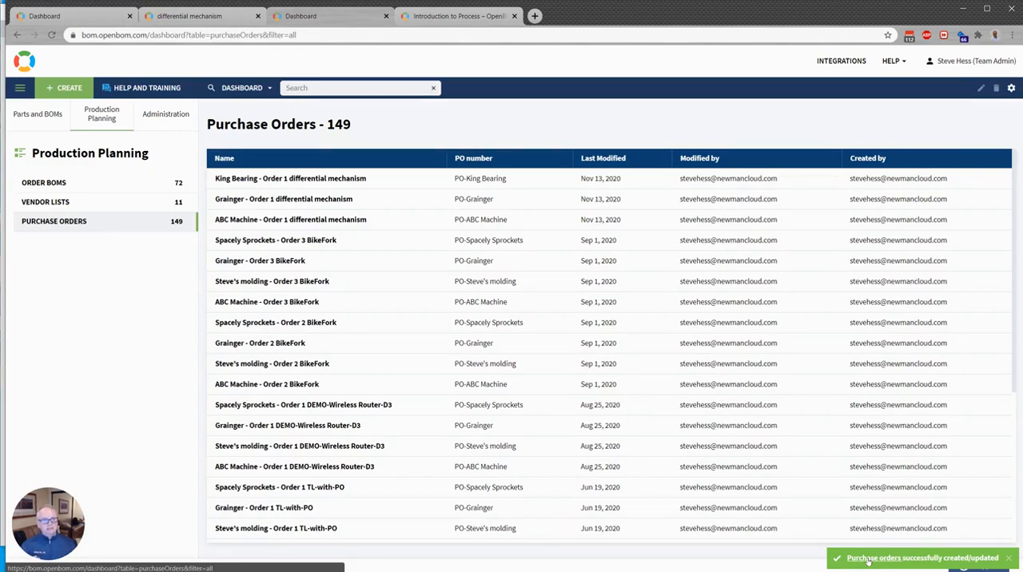
left_click(868, 559)
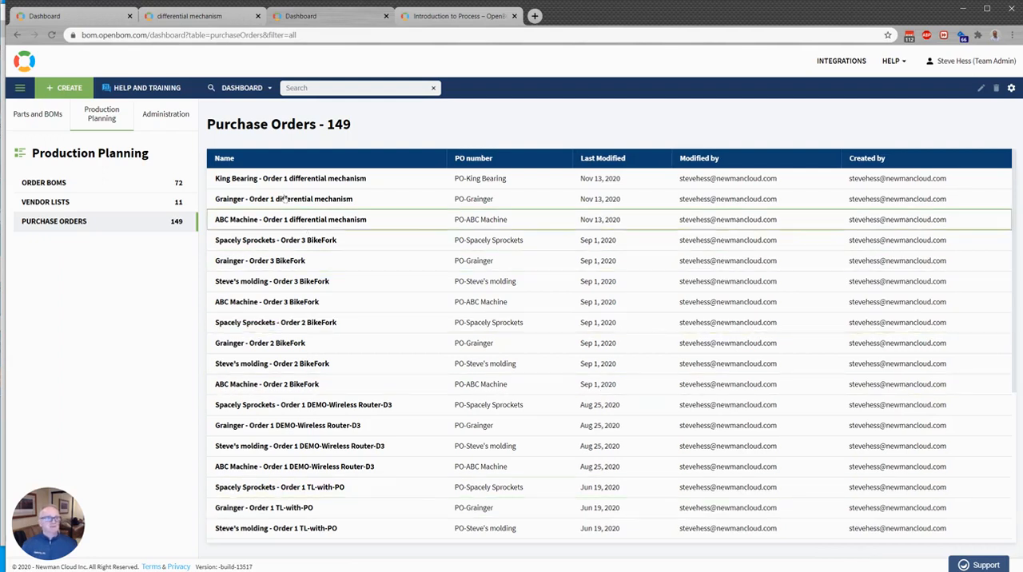
Open the King Bearing purchase order for Order 1 differential mechanism and review each part's quantity on hand
double_click(275, 180)
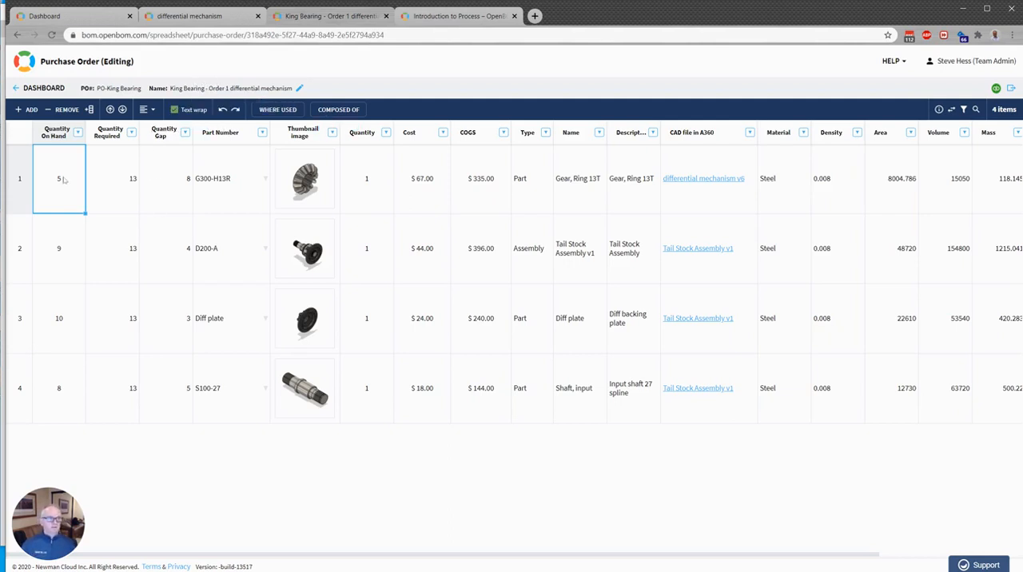
left_click(67, 258)
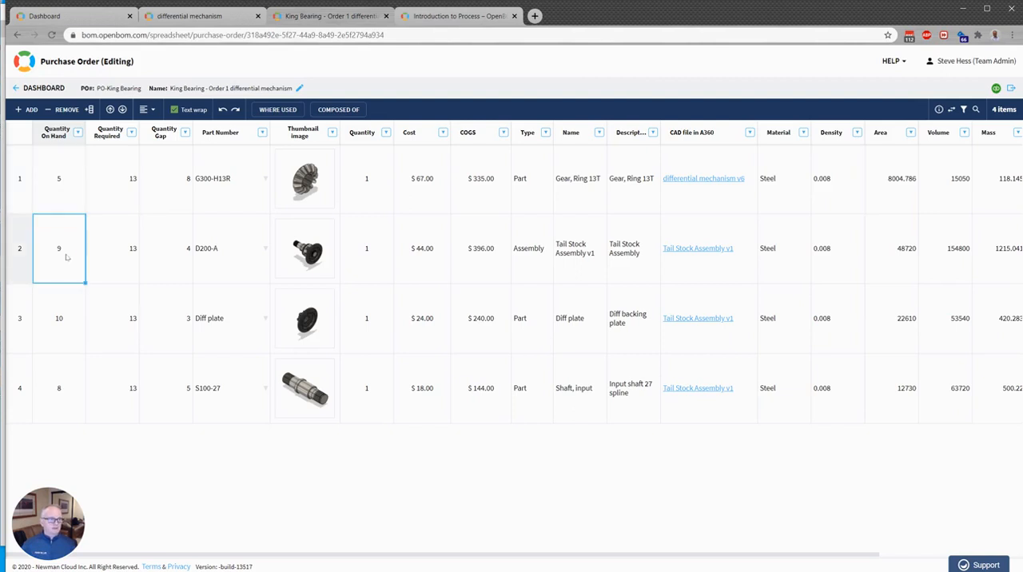
left_click(74, 325)
left_click(70, 366)
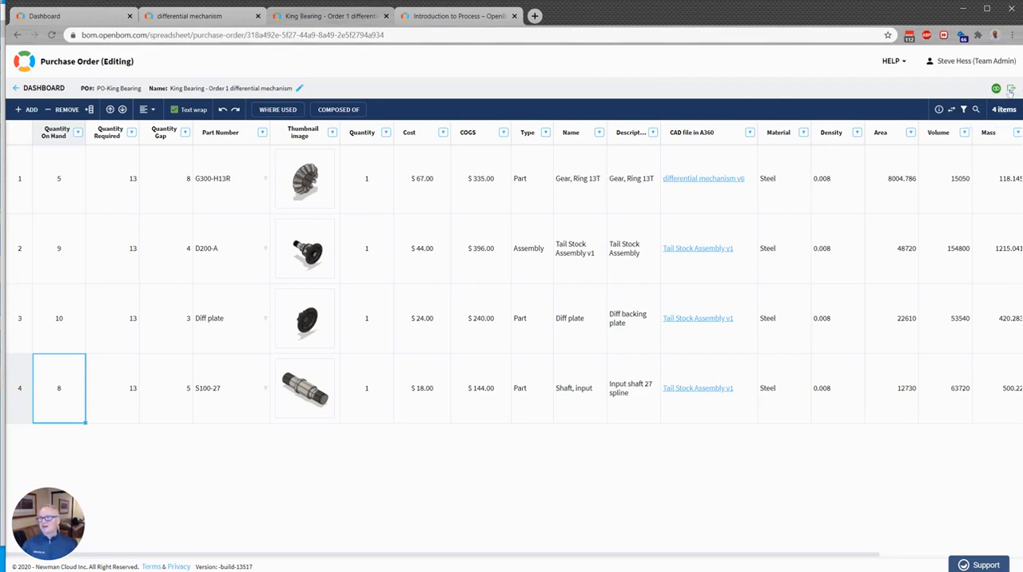
Open the purchase order's export options and choose PDF as the format
left_click(1009, 91)
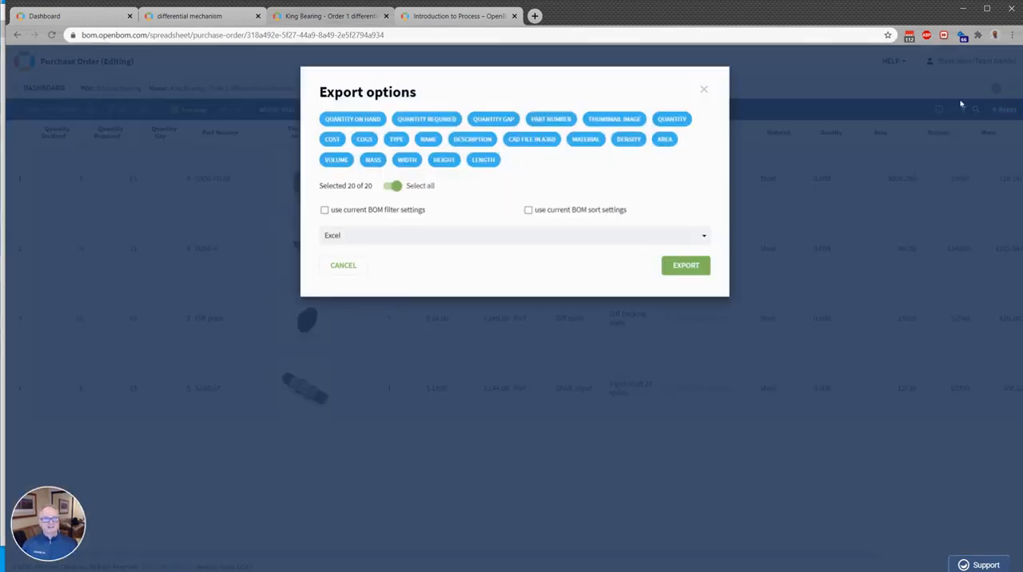
left_click(405, 234)
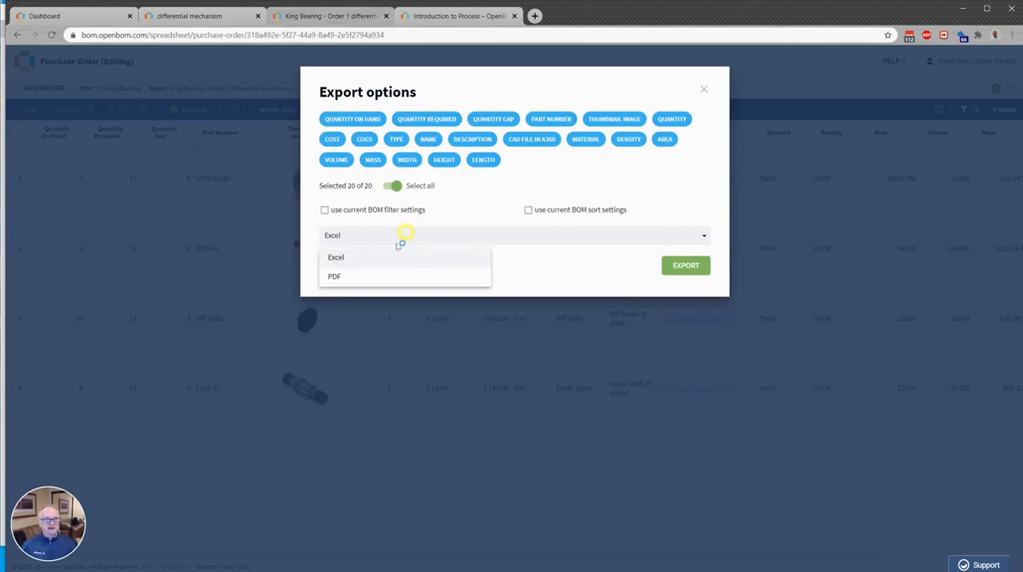
left_click(335, 275)
Exclude the Length, Height, Width, Mass, Volume, Quantity Required and Quantity On Hand properties from the purchase order's PDF export
left_click(479, 161)
left_click(443, 161)
left_click(407, 161)
left_click(372, 160)
left_click(342, 162)
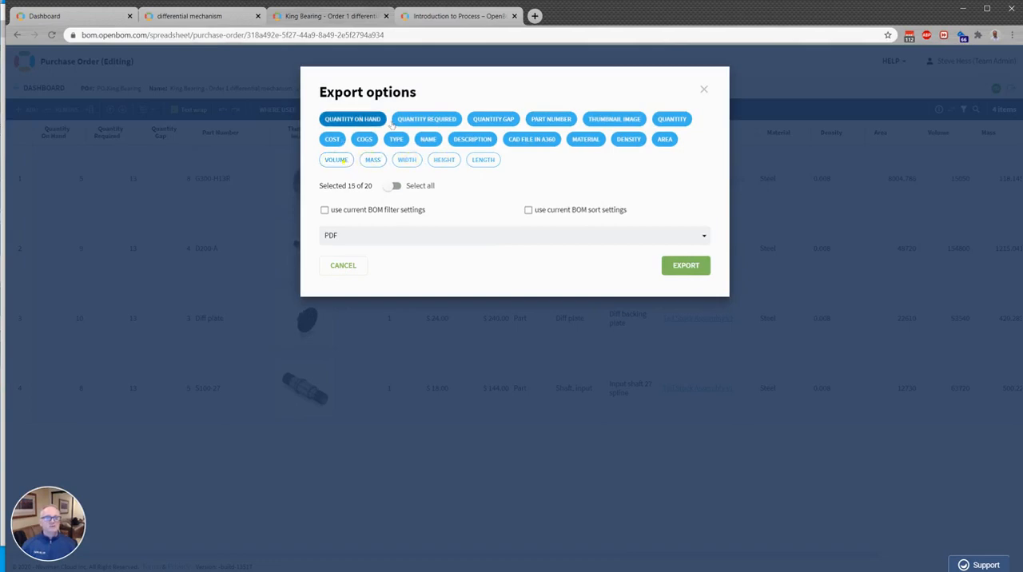
left_click(442, 116)
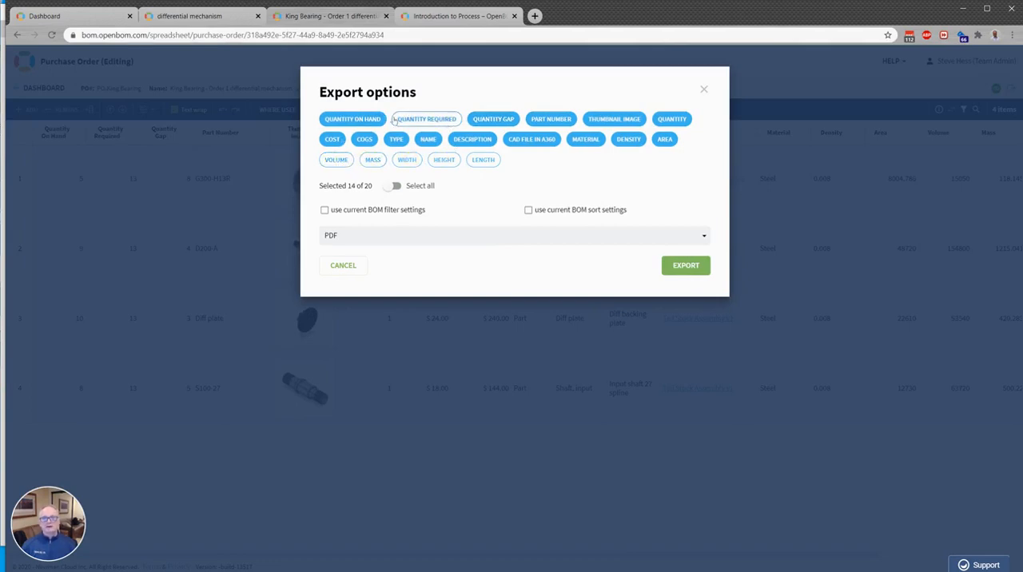
left_click(374, 119)
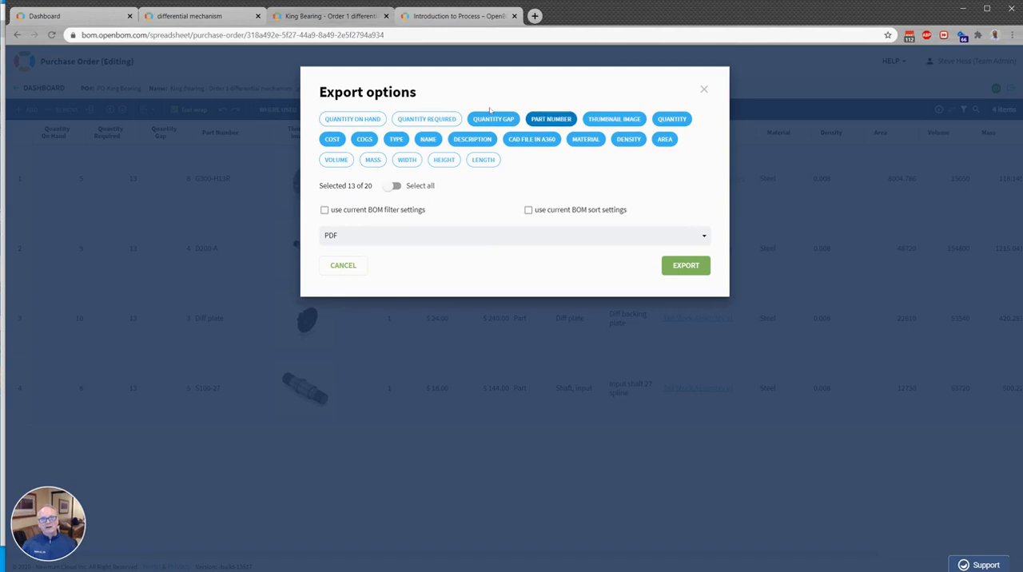
Export the purchase order, save it as King Bearing - Order 1 differential mechanism.PDF, and open the saved file
left_click(678, 270)
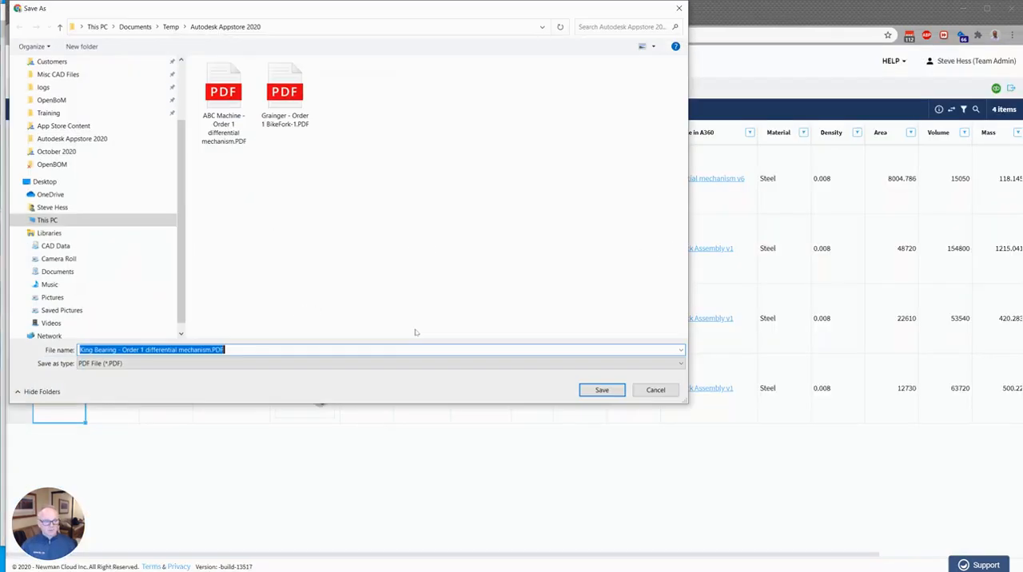
left_click(602, 390)
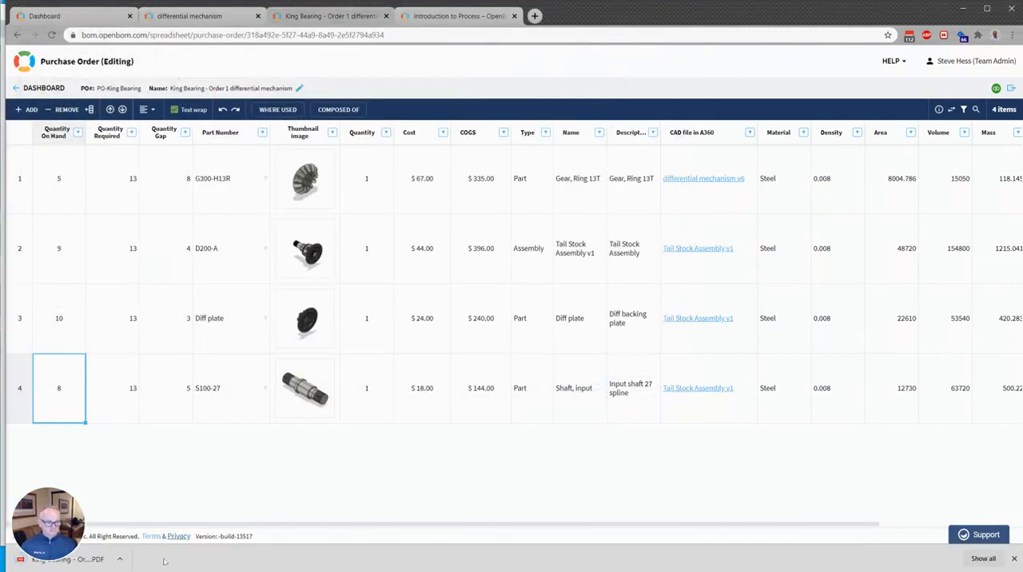
left_click(80, 559)
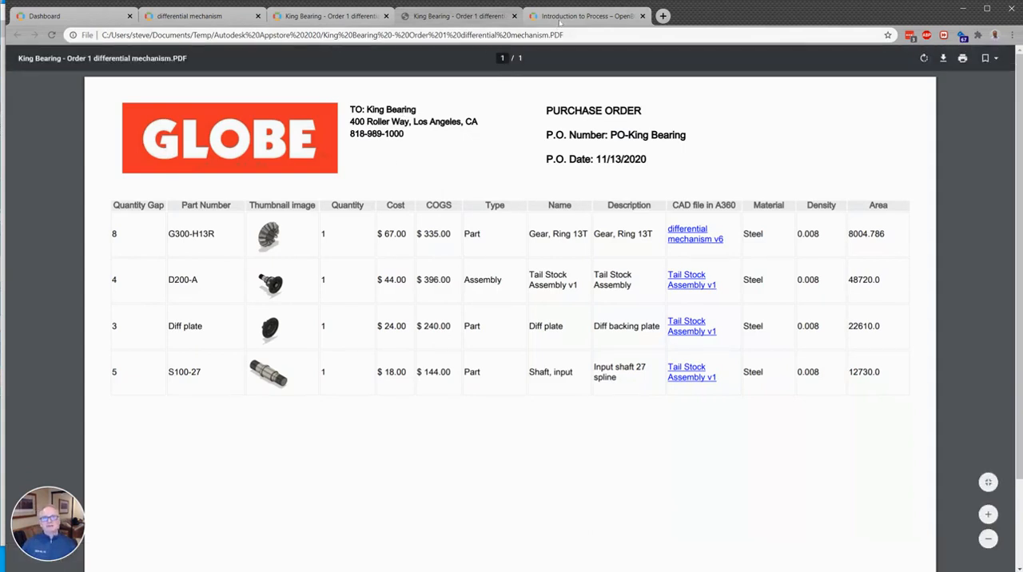
Review the design-to-purchase process diagram in the help page, and return to the dashboard to list all BOMs
left_click(559, 16)
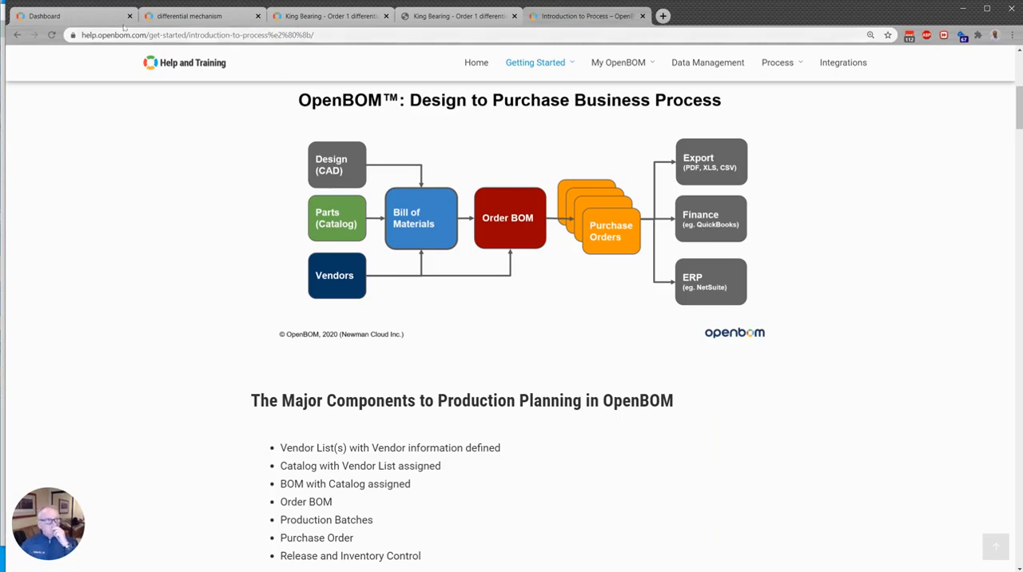
left_click(83, 18)
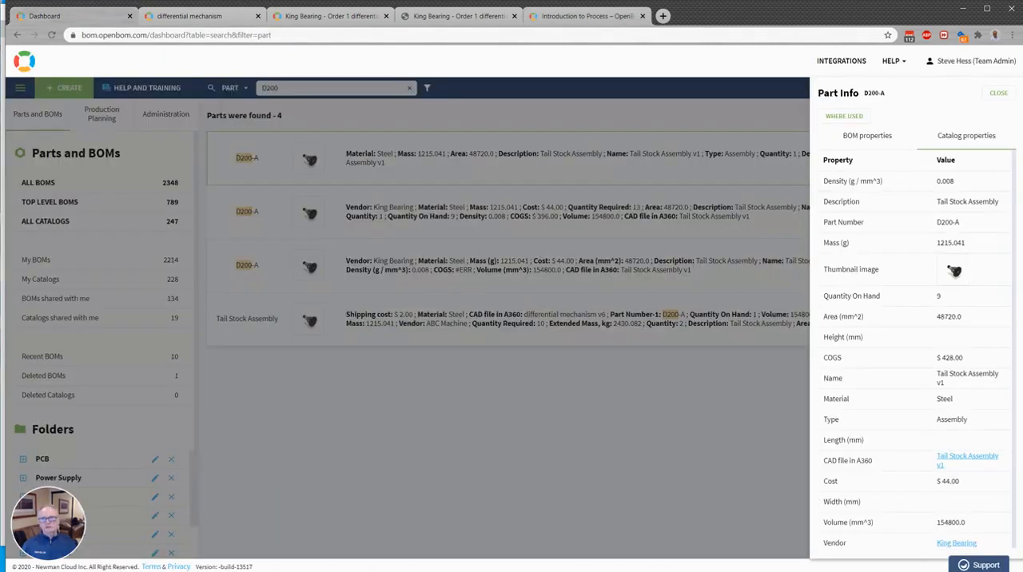
left_click(1008, 94)
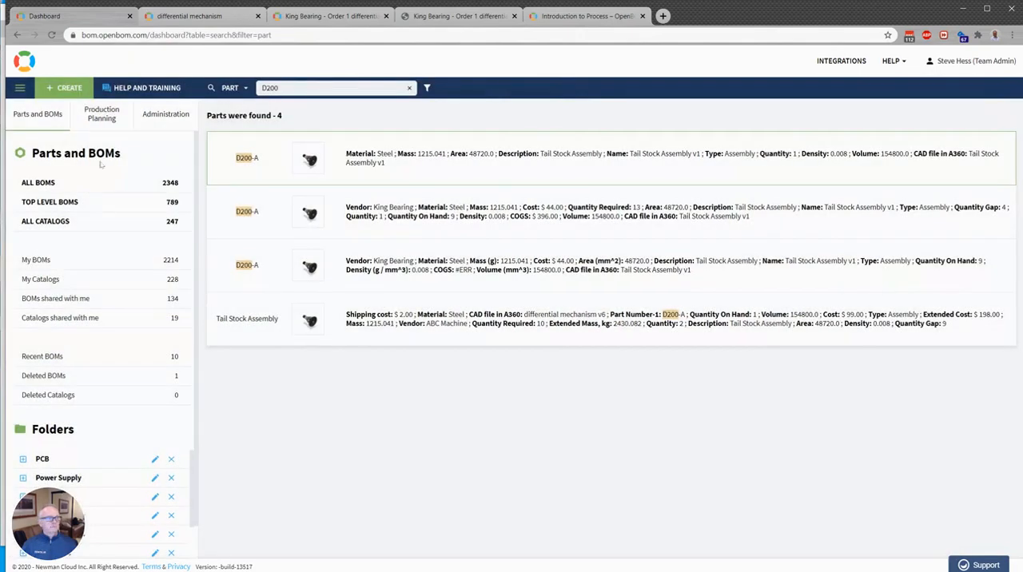
left_click(38, 183)
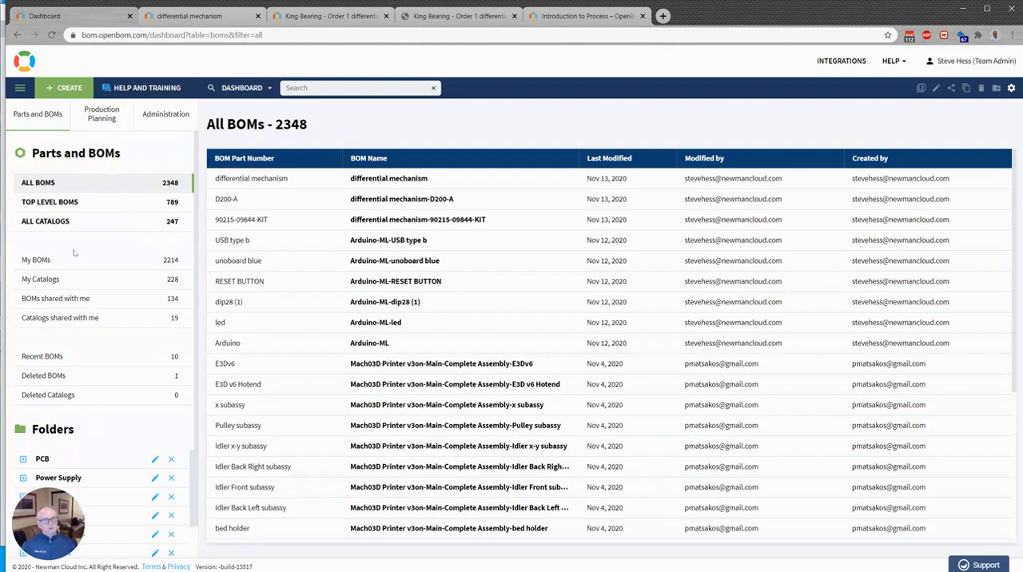
Look through the Approved Vendor List in the production planning area, and display the list of purchase orders
left_click(116, 120)
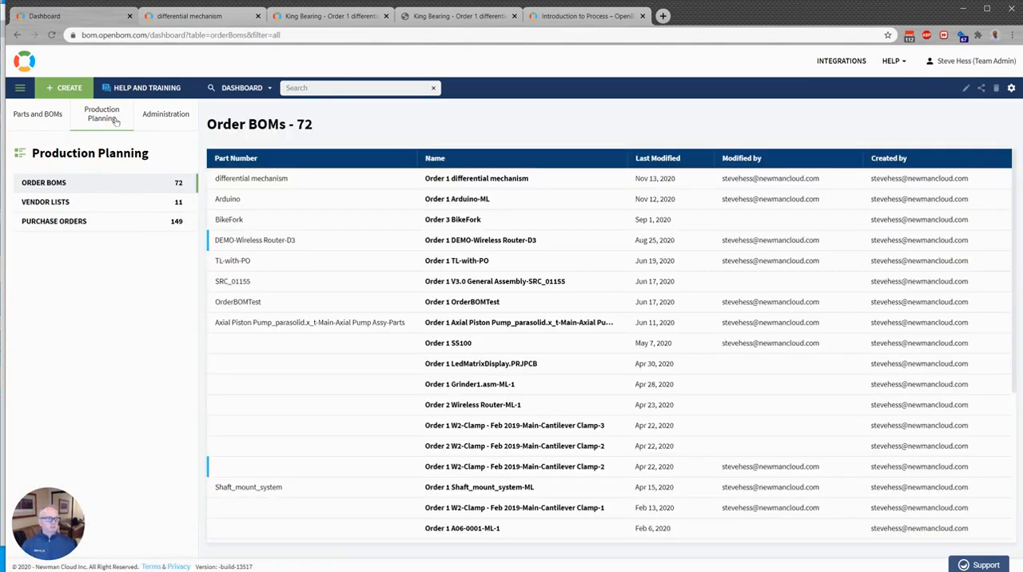
left_click(99, 210)
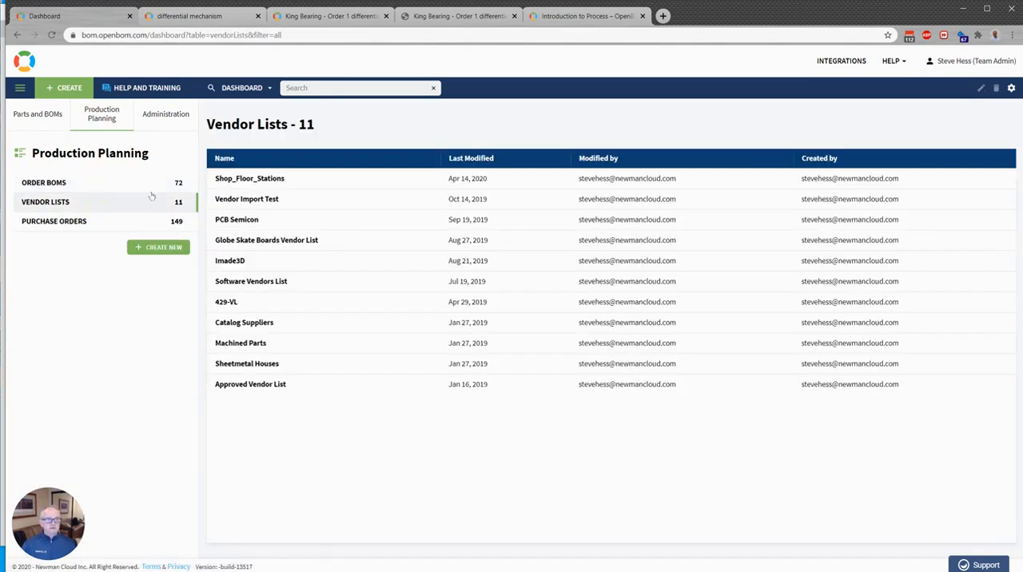
left_click(250, 385)
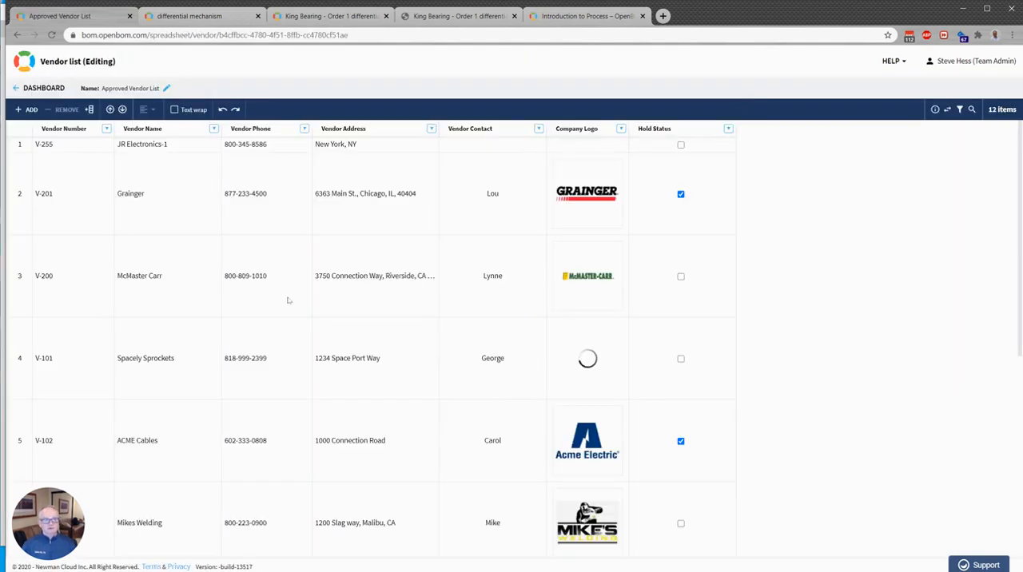
scroll(253, 313, "down", 2)
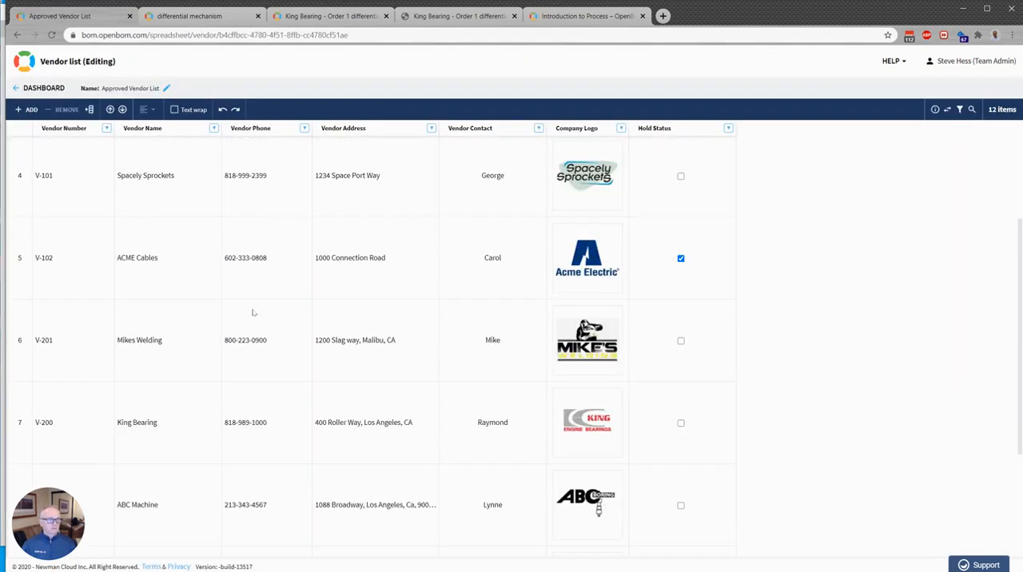
scroll(172, 205, "up", 2)
left_click(13, 89)
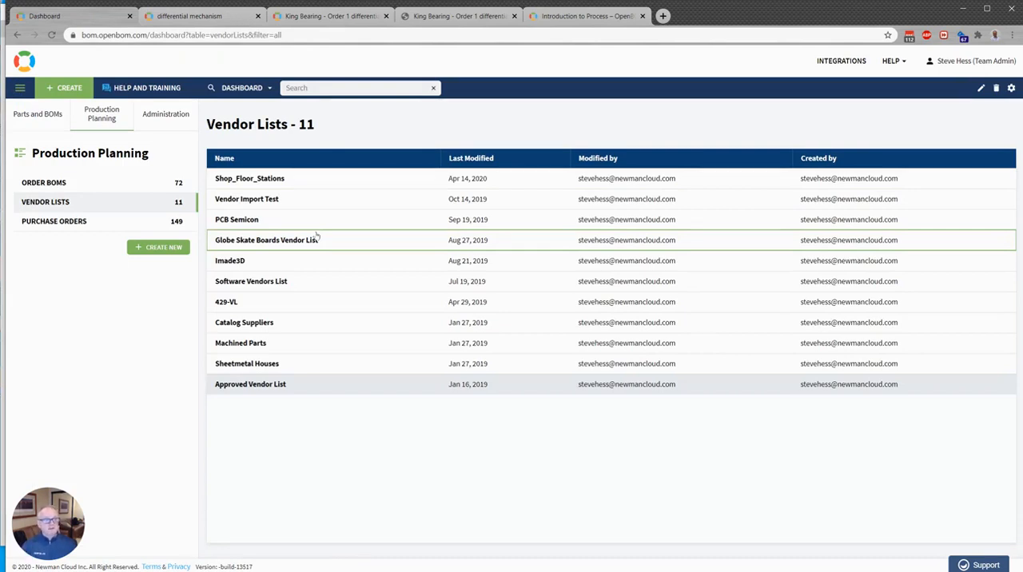
left_click(99, 223)
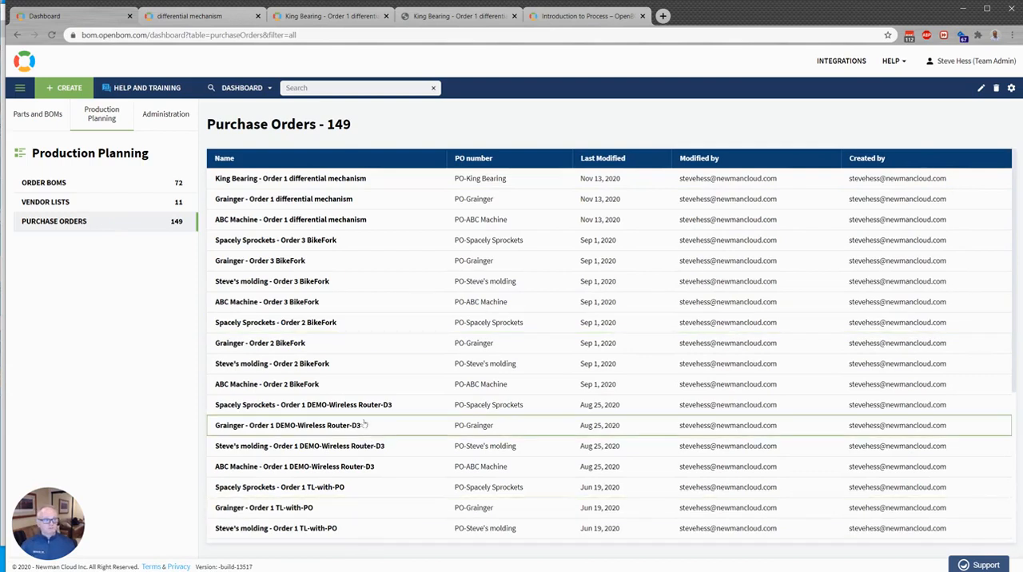
Review the administration property tables, templates, views, team and company settings, and return to the list of all BOMs
left_click(154, 116)
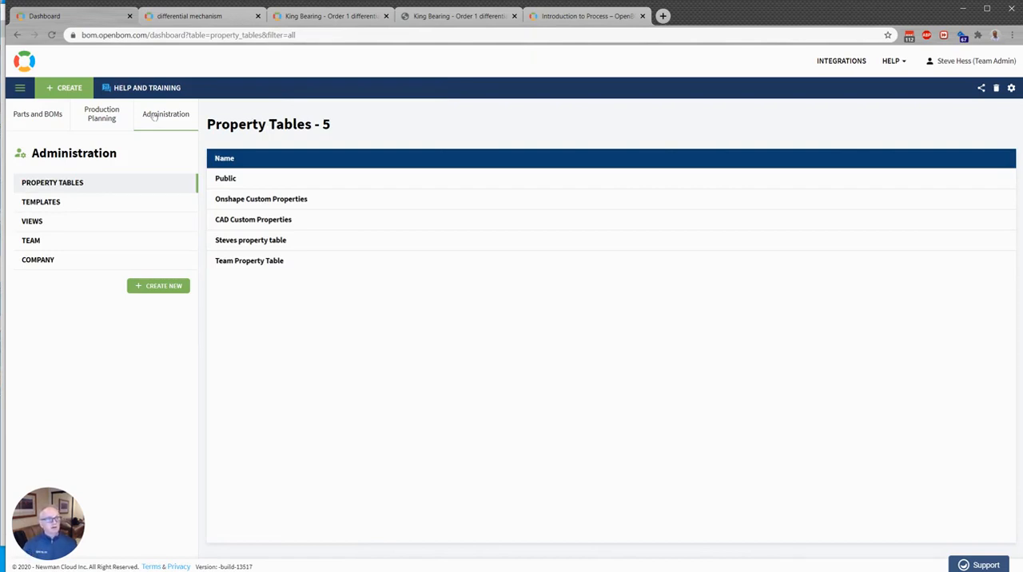
left_click(91, 208)
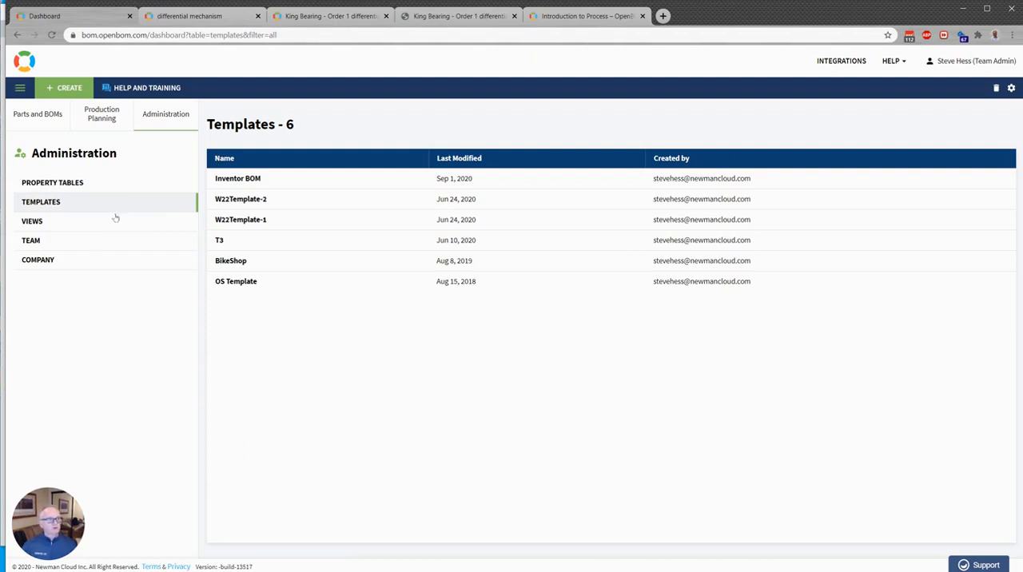
left_click(112, 222)
left_click_drag(280, 179, 126, 233)
left_click(125, 239)
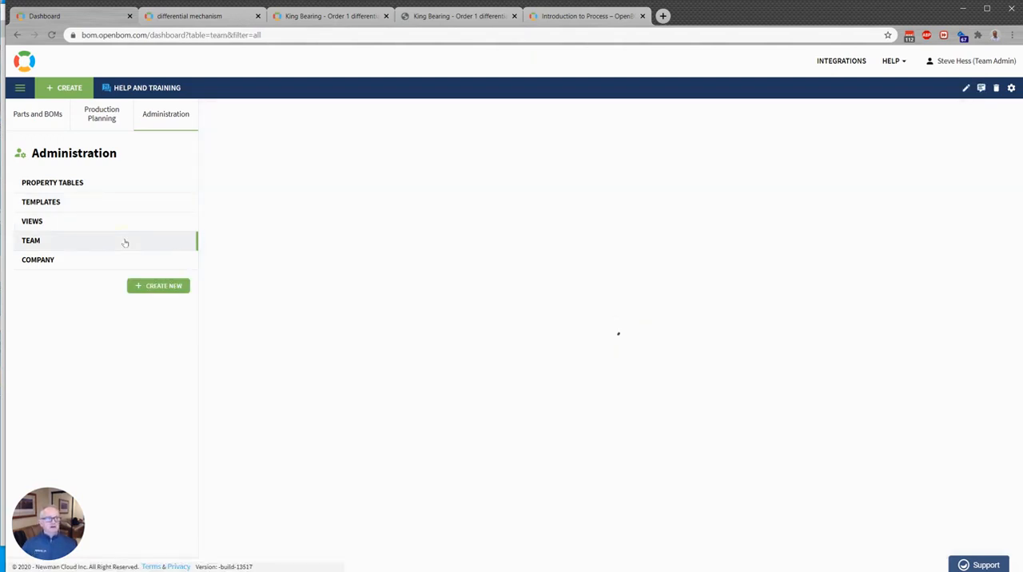
left_click(107, 262)
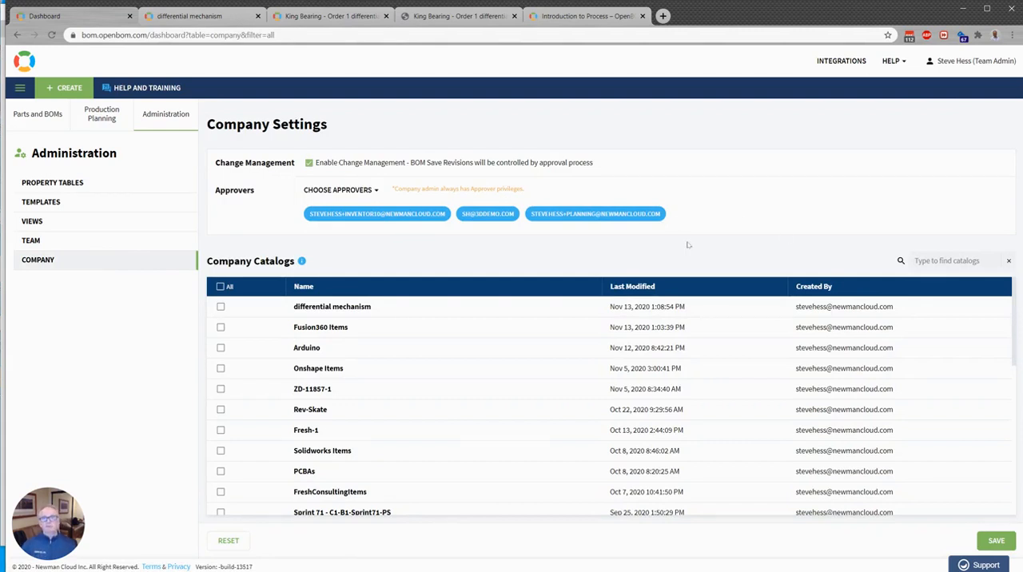
left_click(51, 116)
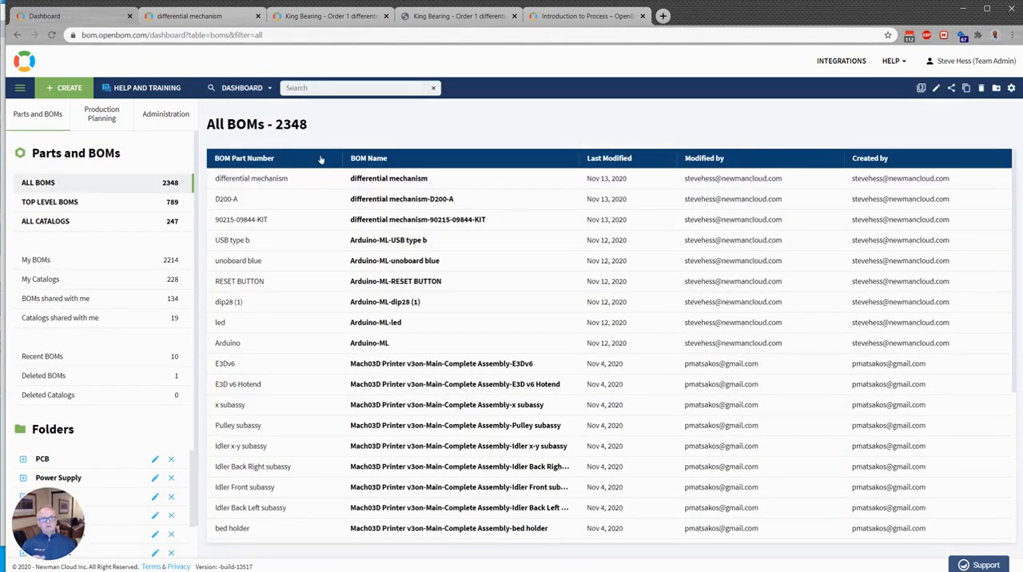